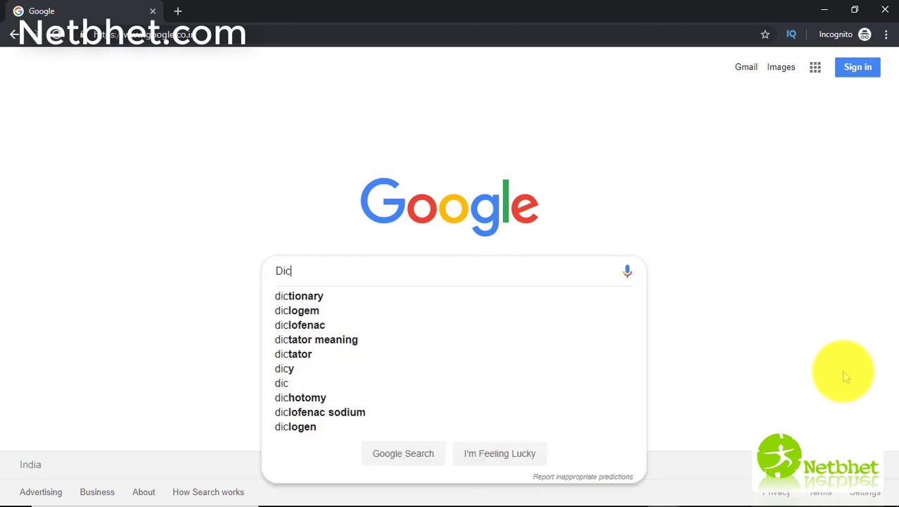
Search Google for 'dictation.io' and open the Dictation.io result
text(ttatio)
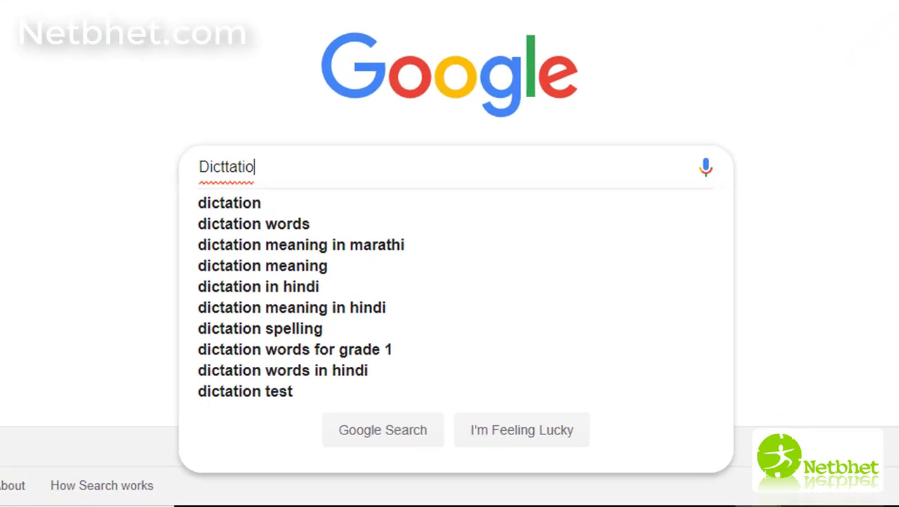
text(n.io)
key(Return)
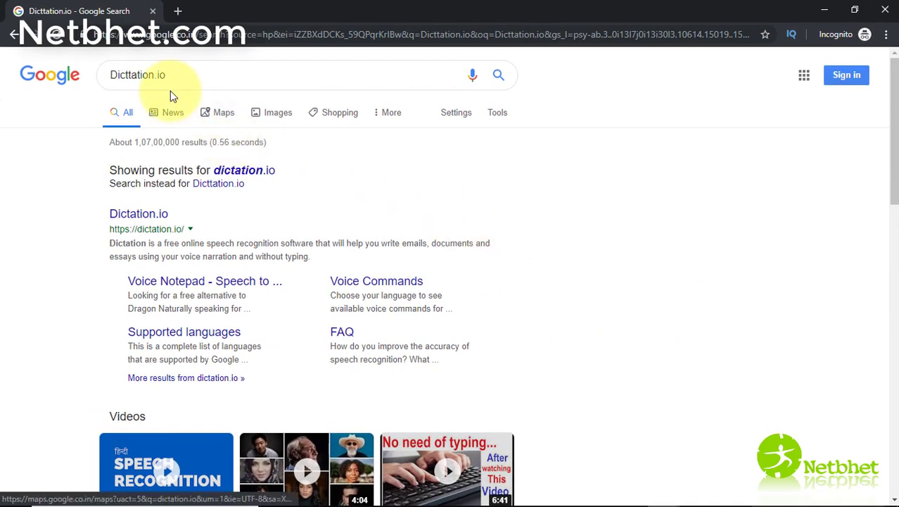
click(138, 213)
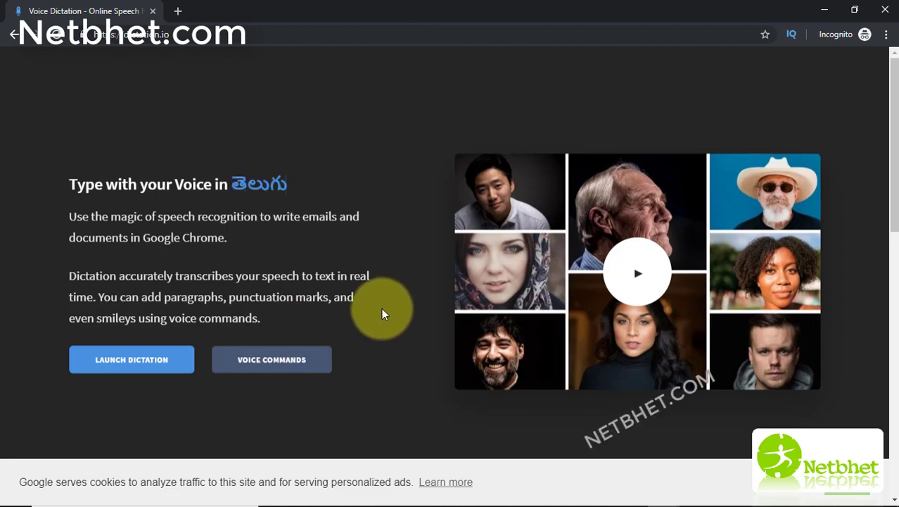
Dismiss the cookie notice and launch the Voice Notepad
click(850, 496)
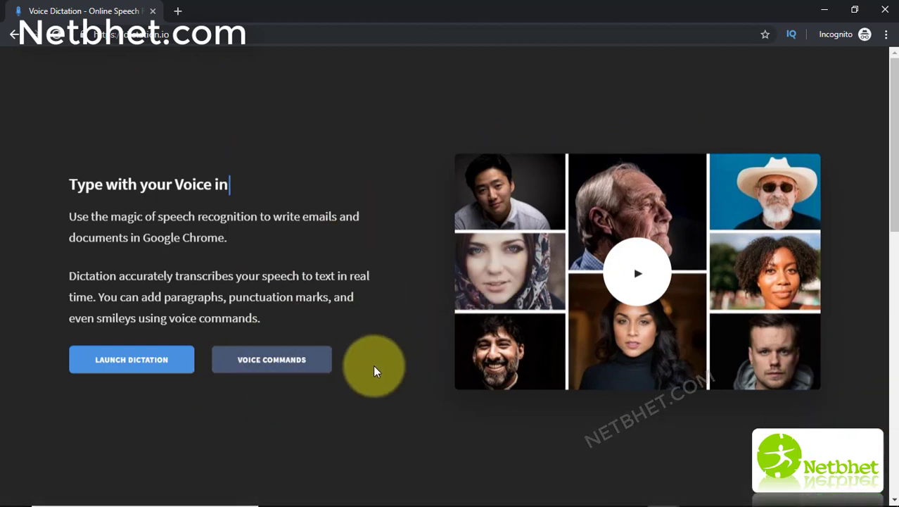
scroll(389, 357, down, 4)
scroll(389, 357, up, 3)
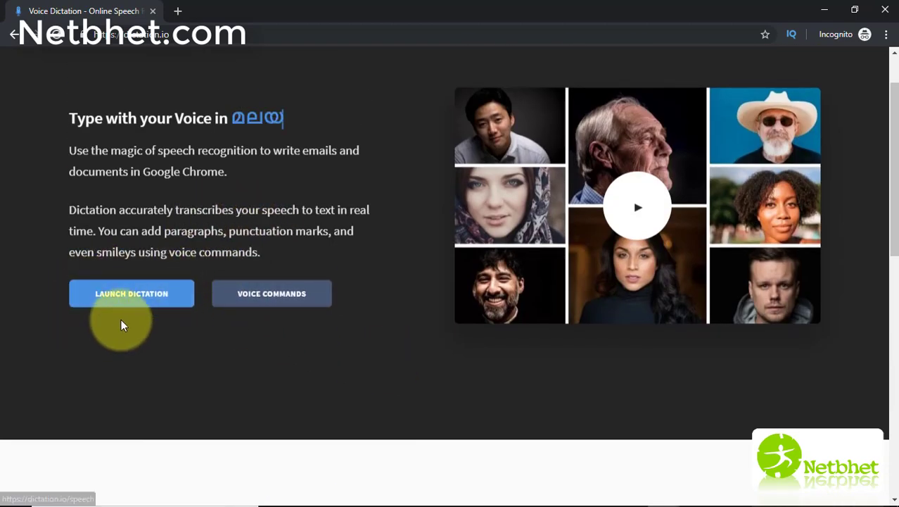
click(143, 303)
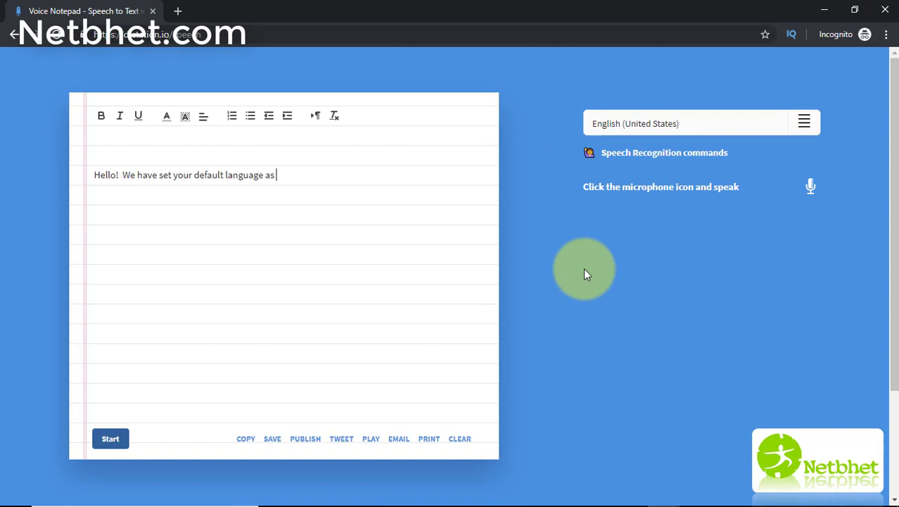
Choose मराठी (Marathi) from the dictation language list in the empty notepad
click(375, 335)
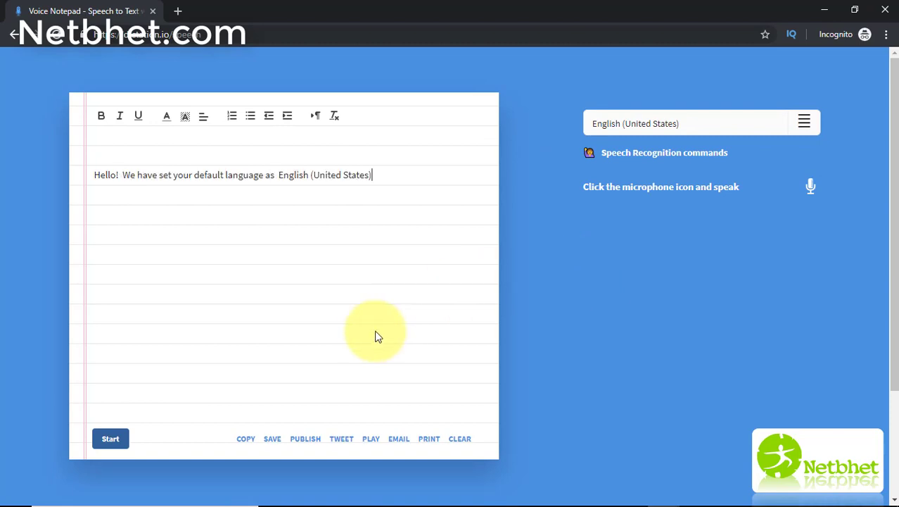
click(704, 129)
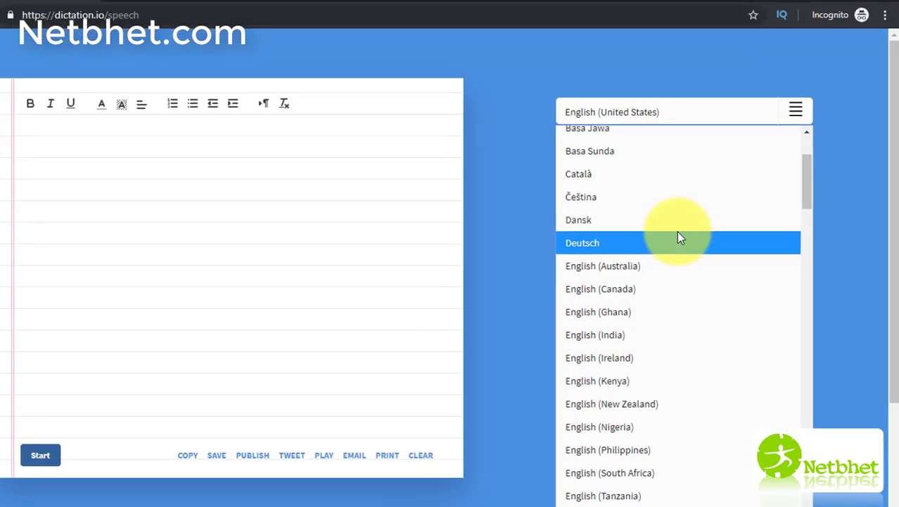
scroll(678, 232, up, 3)
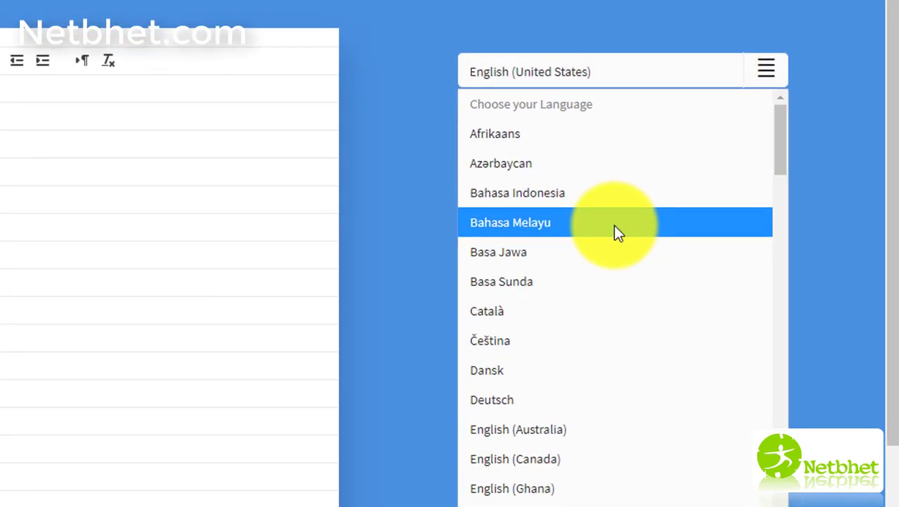
scroll(574, 295, down, 2)
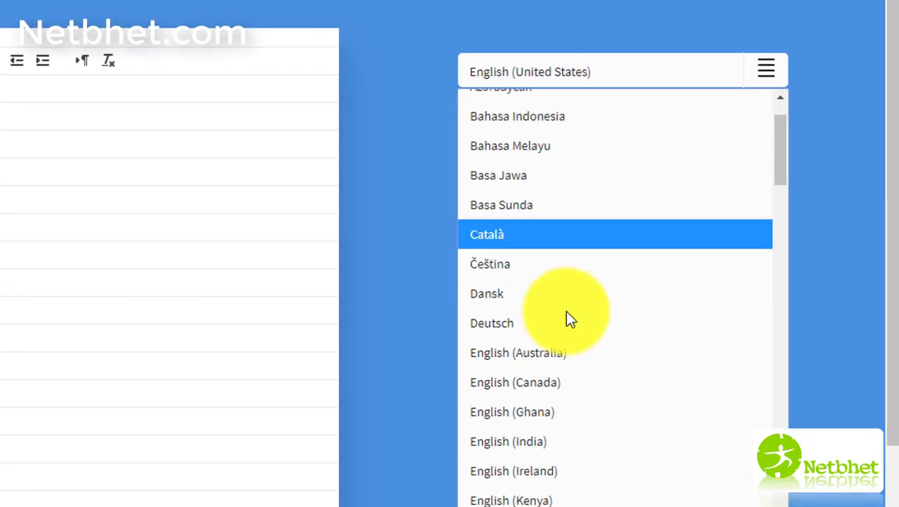
scroll(568, 317, down, 5)
scroll(567, 310, up, 3)
scroll(555, 288, up, 3)
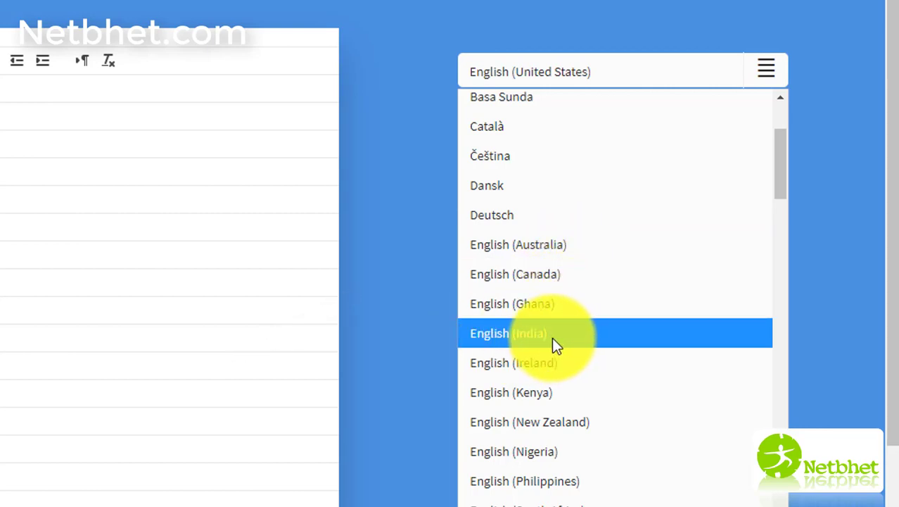
scroll(560, 332, down, 5)
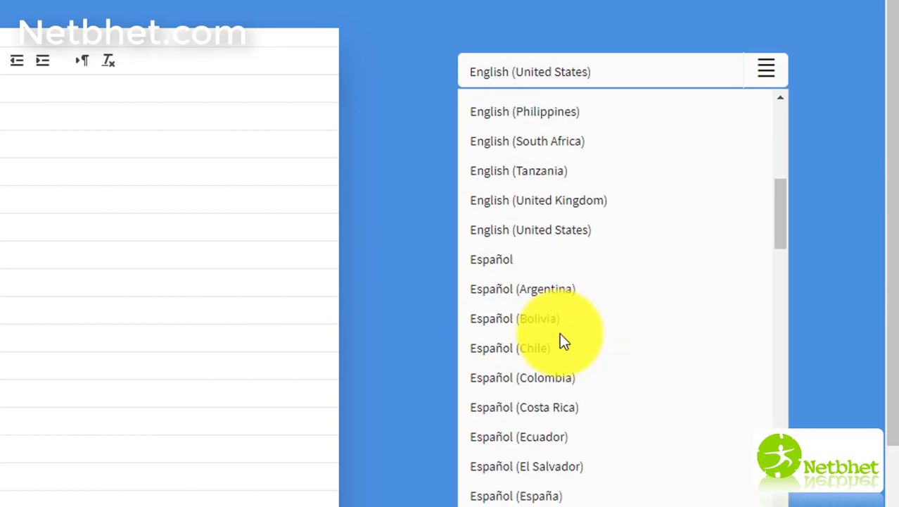
scroll(559, 332, down, 4)
scroll(559, 332, down, 5)
scroll(560, 333, down, 3)
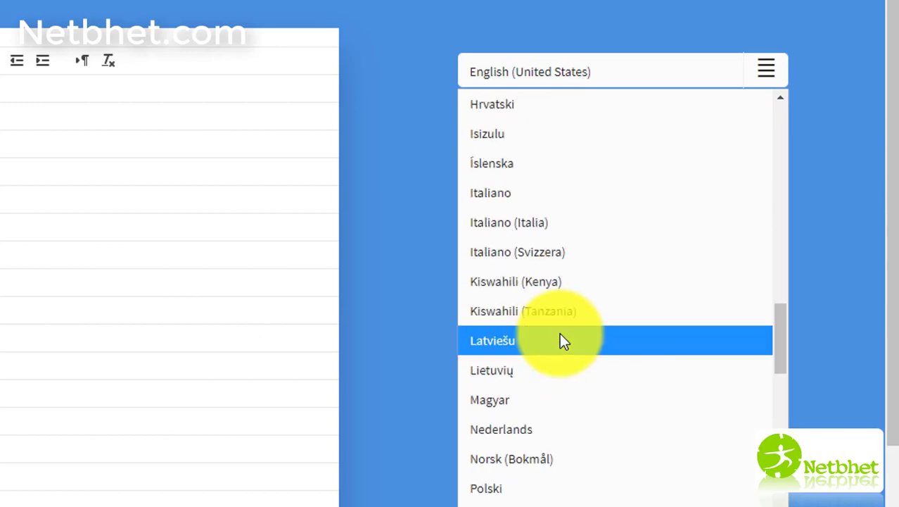
scroll(559, 333, down, 5)
scroll(559, 332, down, 2)
scroll(562, 337, down, 4)
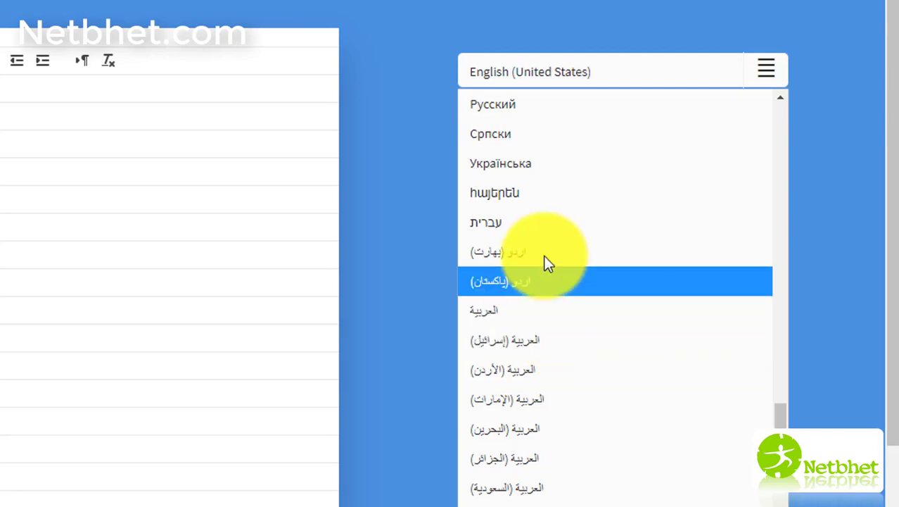
scroll(577, 302, down, 3)
scroll(573, 300, down, 3)
scroll(573, 294, down, 3)
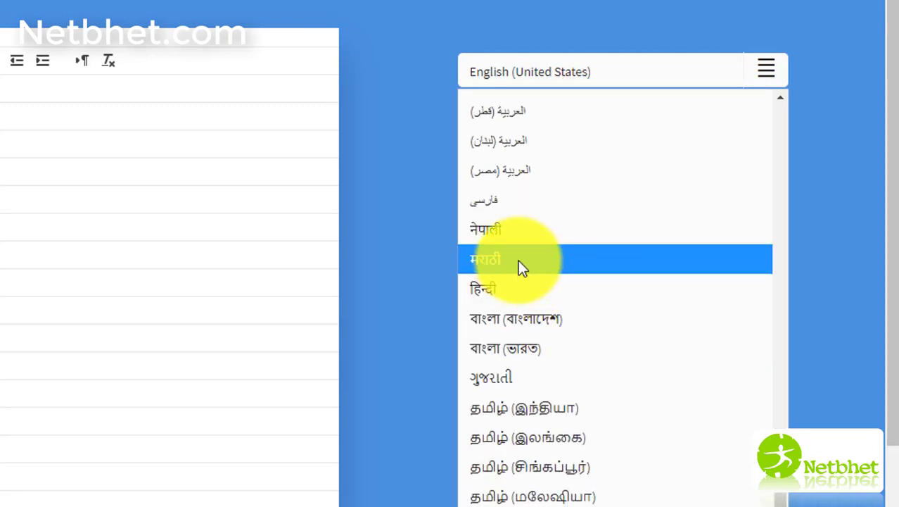
click(520, 268)
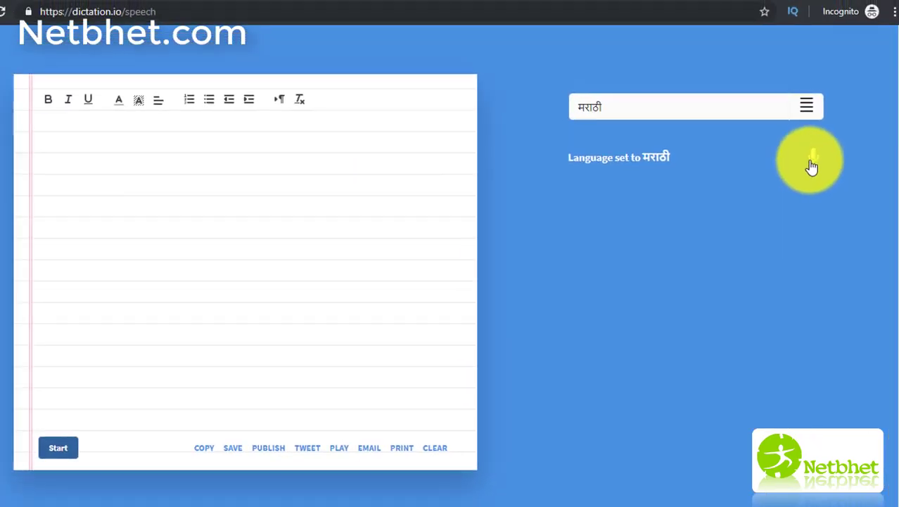
Allow microphone access and dictate the Marathi greeting, clearing the first attempt and redoing it
click(821, 171)
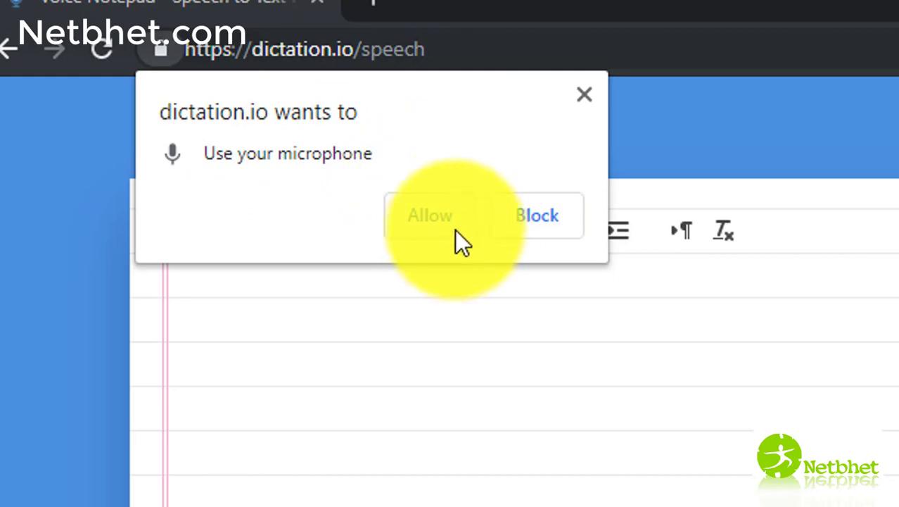
click(432, 219)
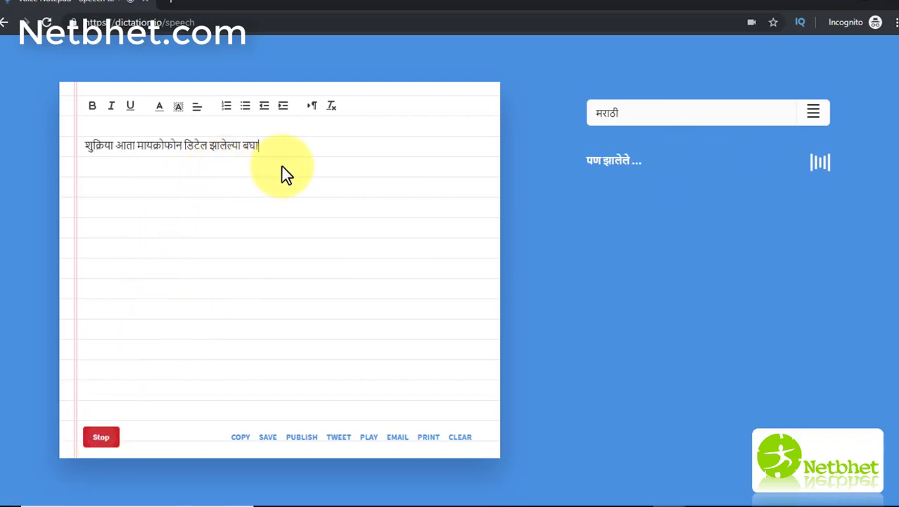
click(98, 438)
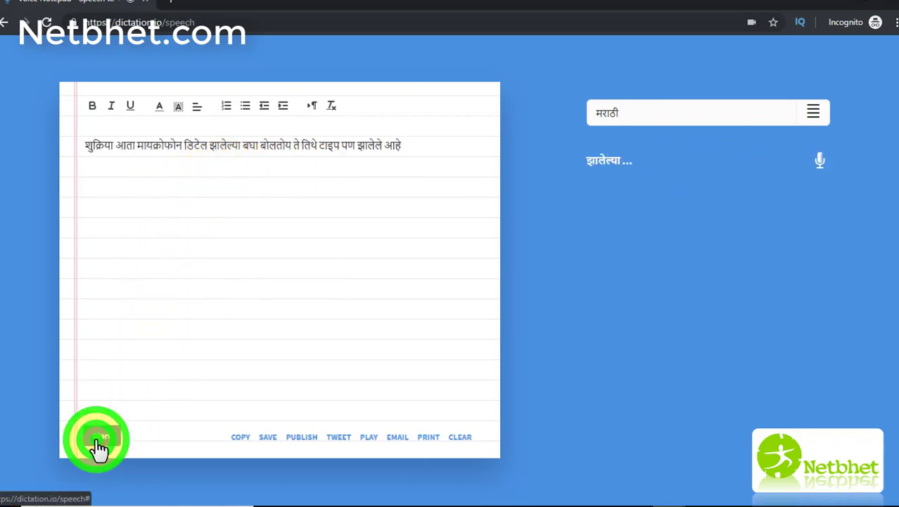
click(461, 438)
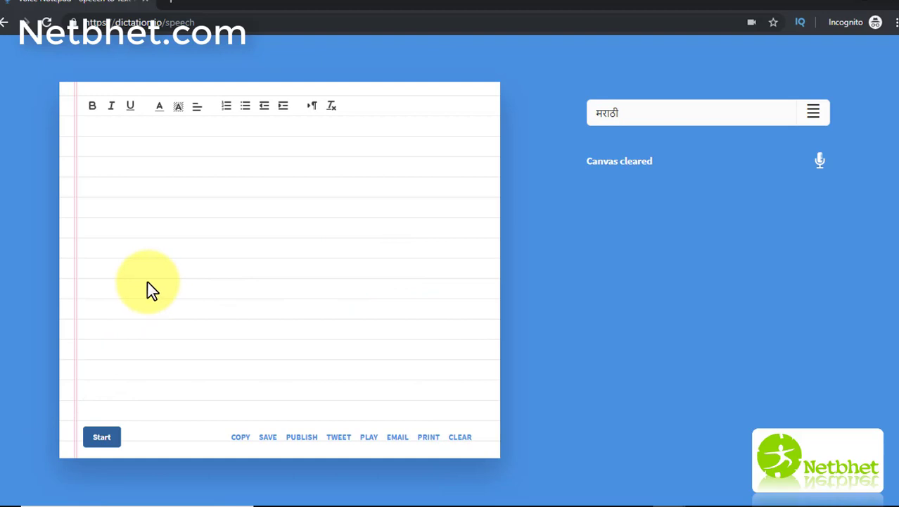
click(100, 440)
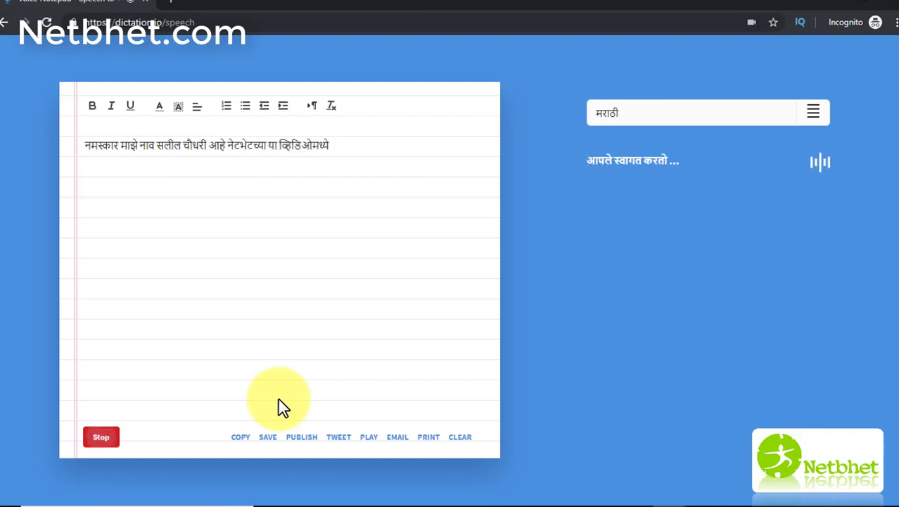
click(105, 438)
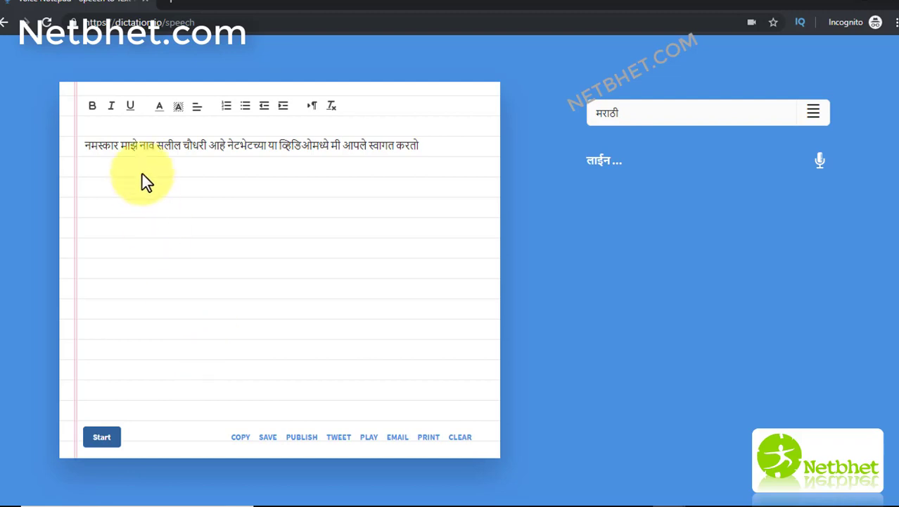
drag(86, 146, 431, 146)
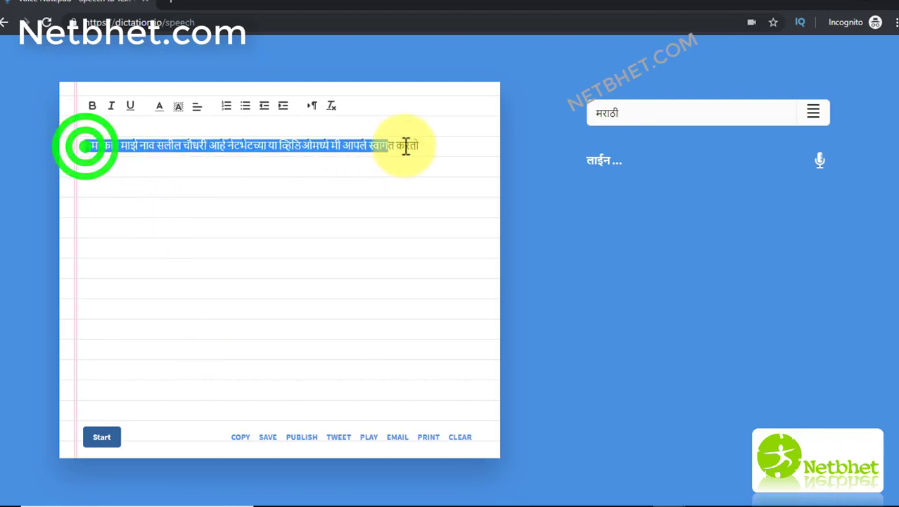
click(92, 106)
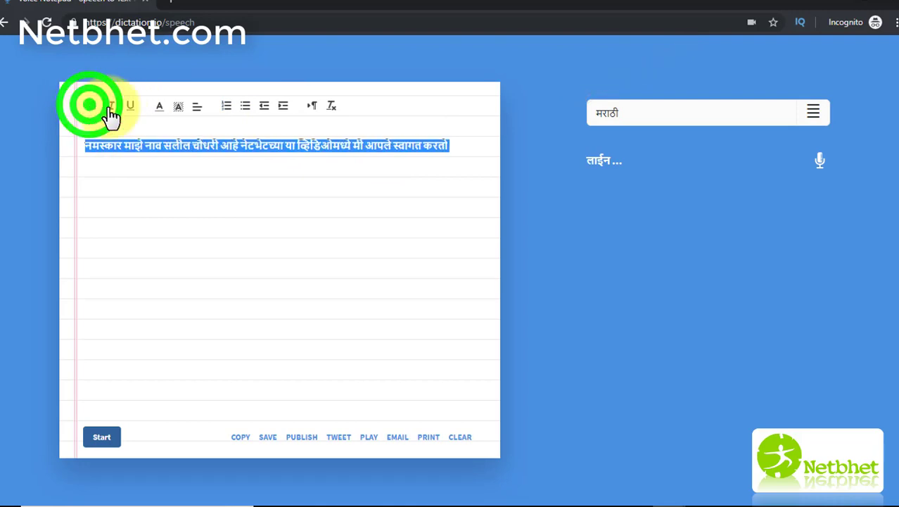
click(112, 105)
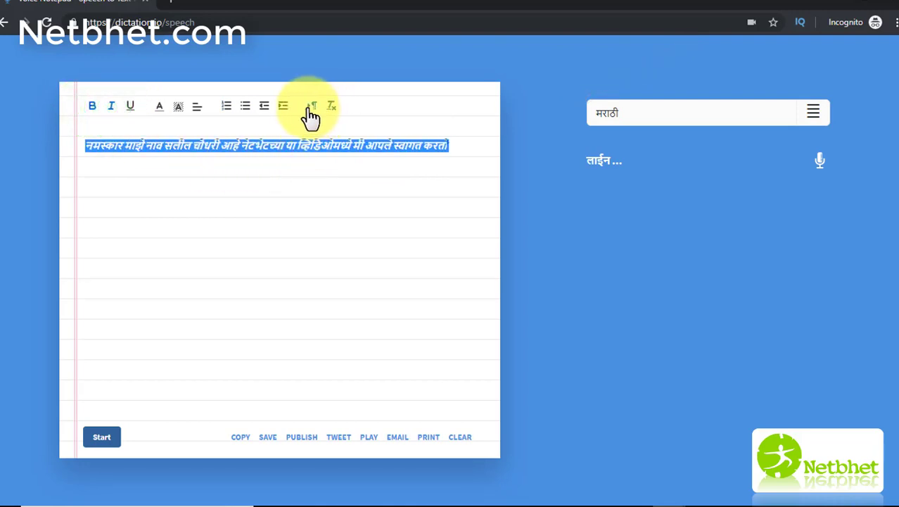
click(331, 105)
click(362, 196)
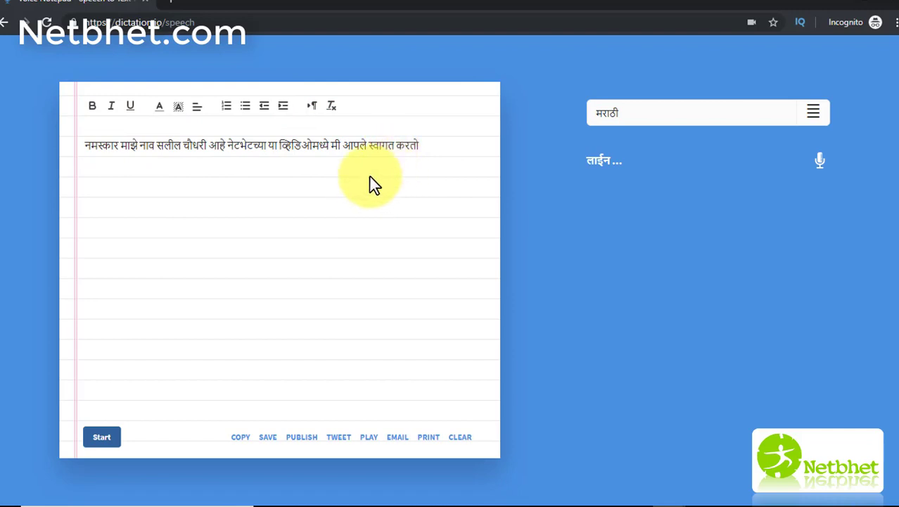
Switch the recognition language to English (India)
click(779, 117)
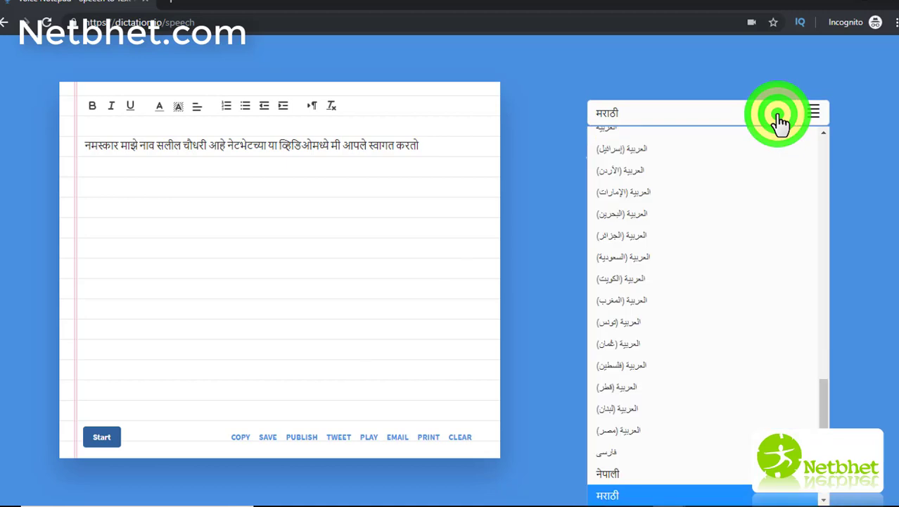
scroll(734, 253, up, 5)
scroll(735, 253, up, 5)
scroll(735, 253, up, 10)
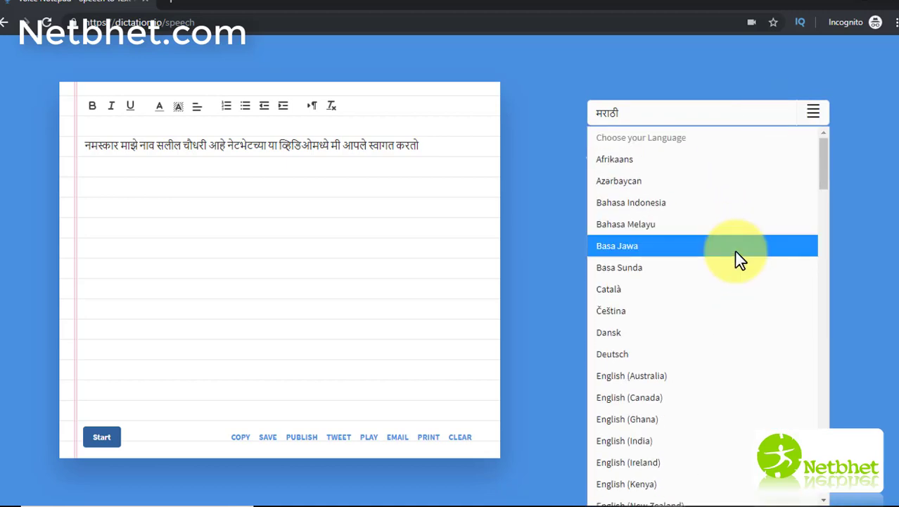
scroll(736, 252, down, 2)
scroll(736, 251, down, 3)
scroll(736, 251, up, 3)
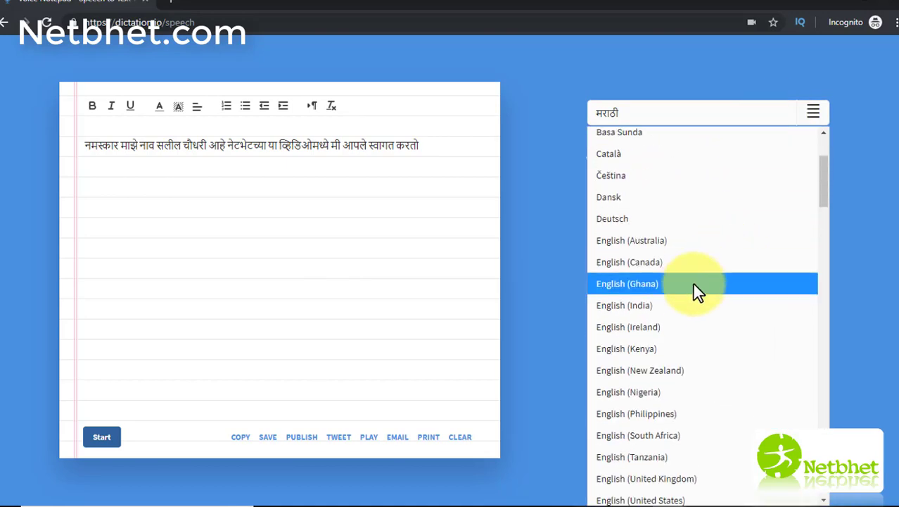
click(649, 311)
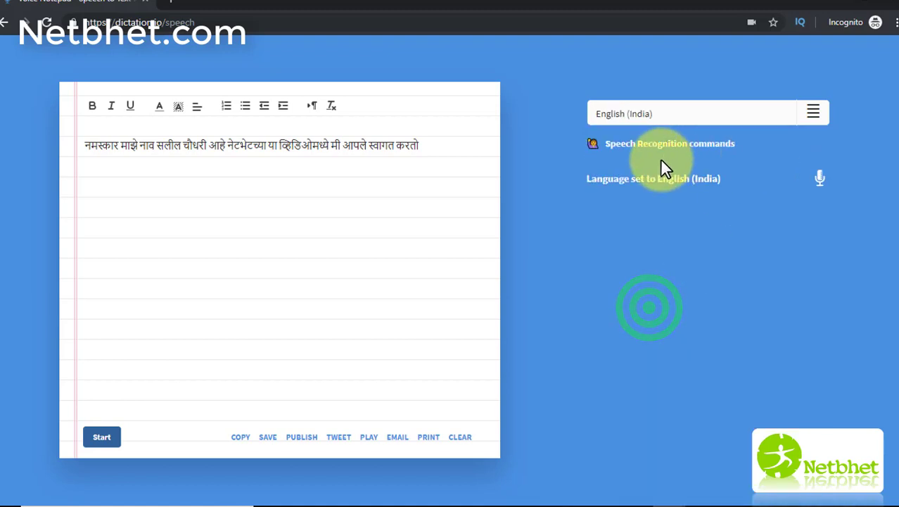
Dictate an English line introducing the speaker below the Marathi sentence
click(103, 437)
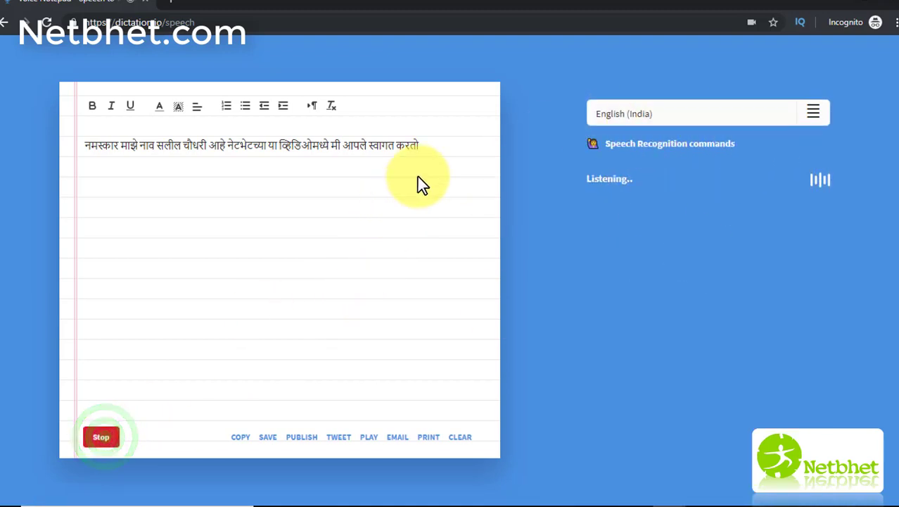
click(431, 143)
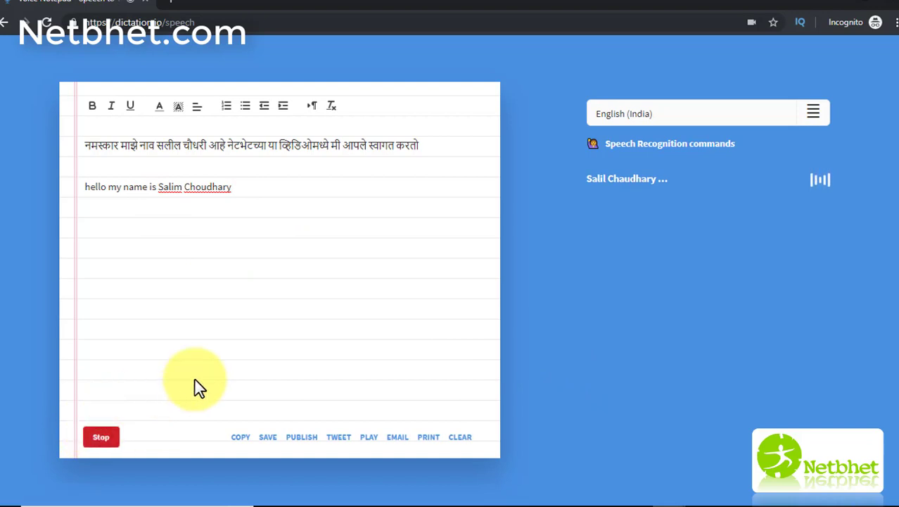
click(112, 443)
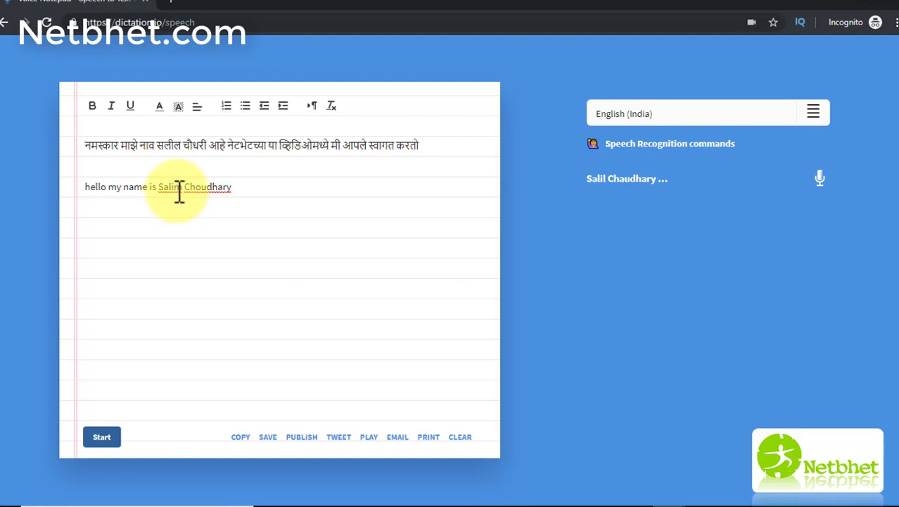
Correct the misheard name's last letter and dictate the welcome sentence at the line's end
click(182, 188)
key(BackSpace)
text(l)
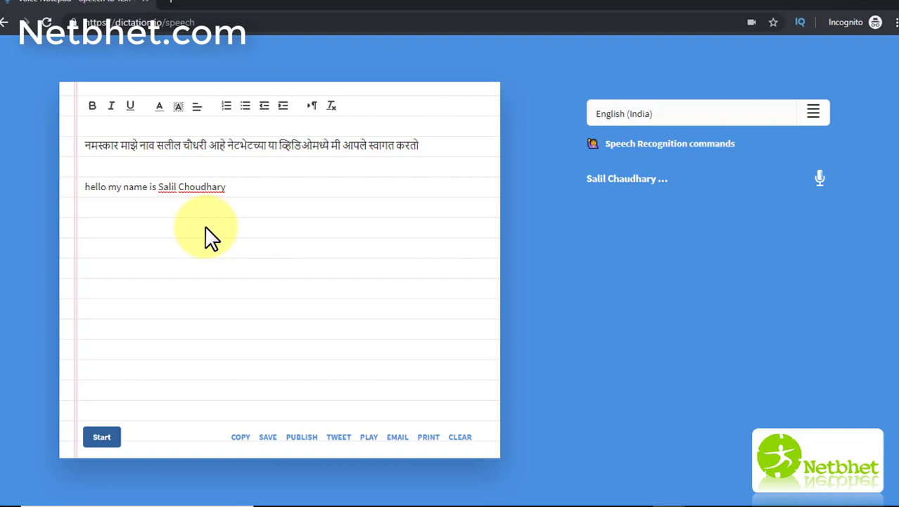
click(240, 183)
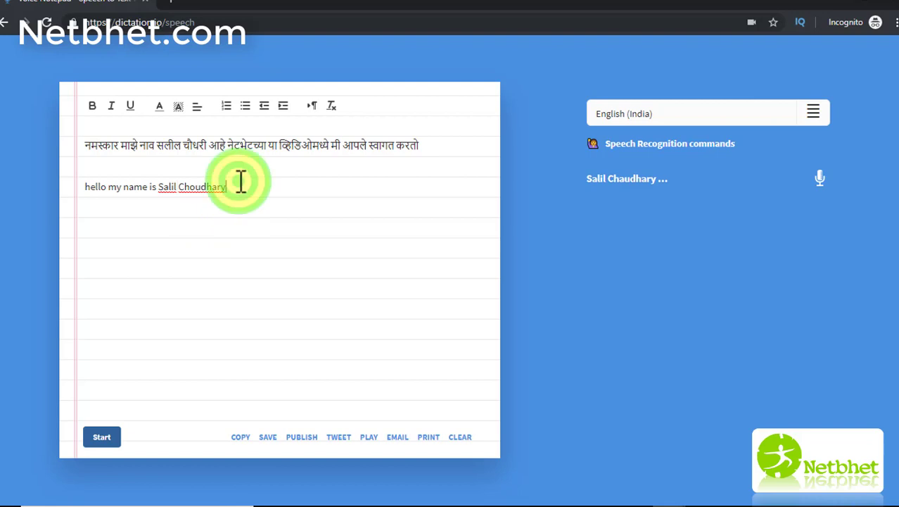
click(102, 440)
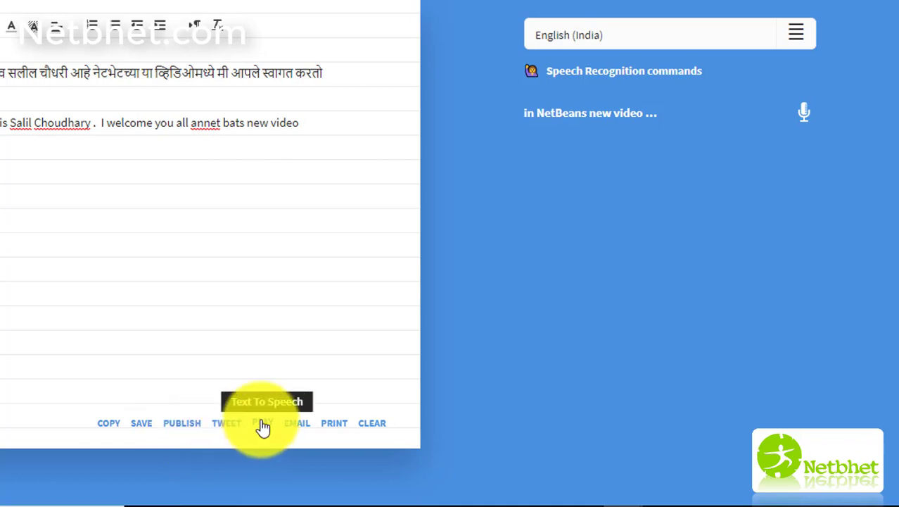
click(261, 427)
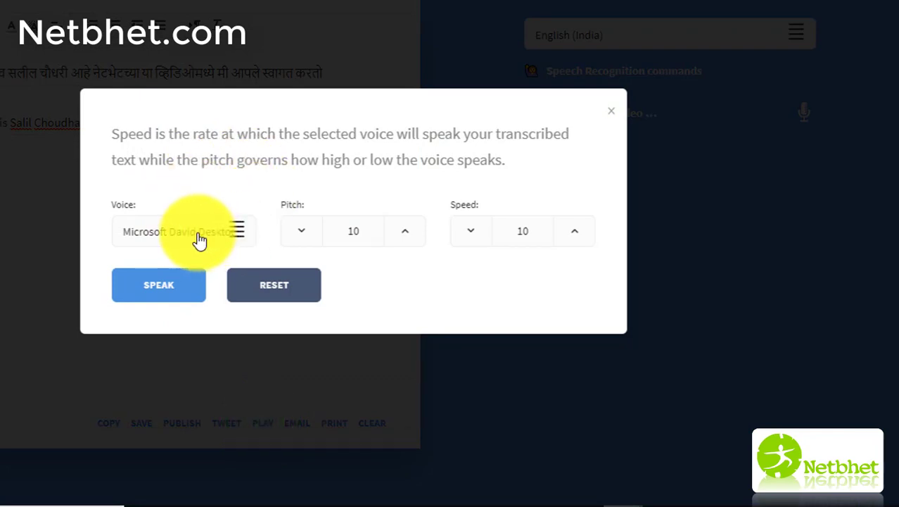
click(167, 290)
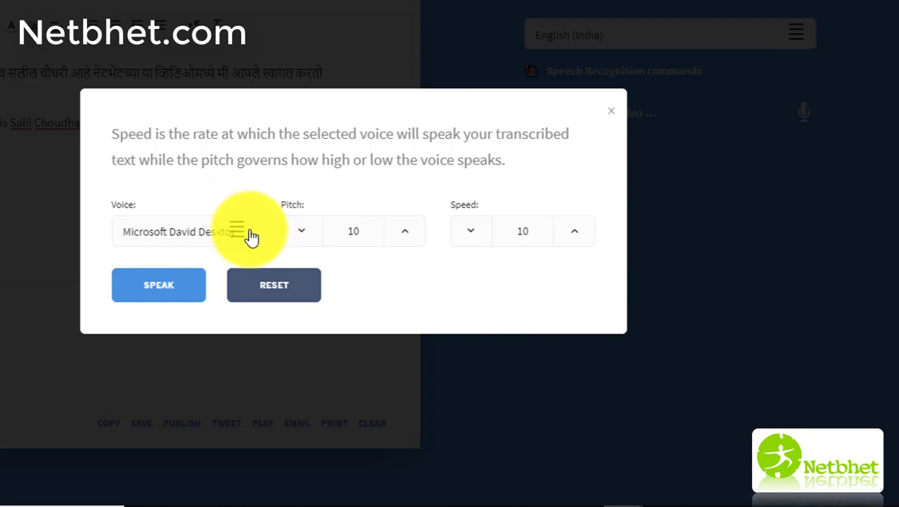
click(610, 112)
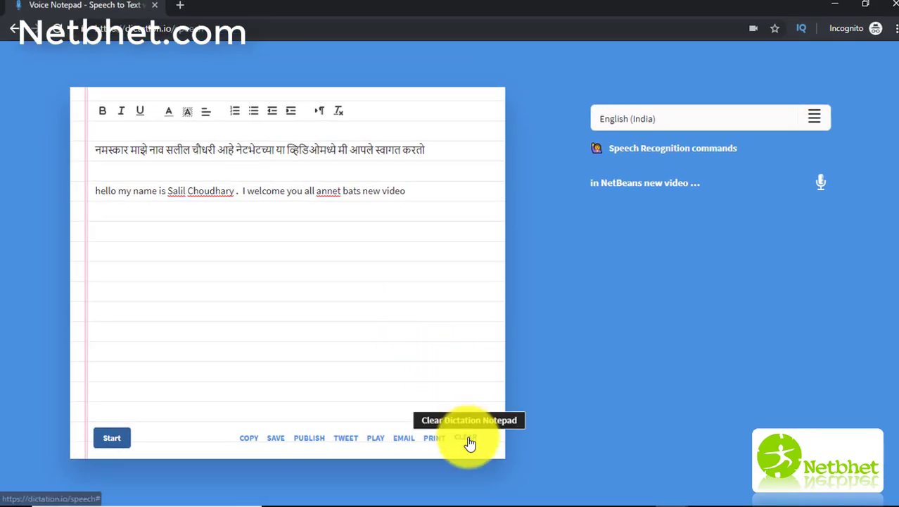
Clear the notepad and dictate two new English lines about using voice typing
click(460, 436)
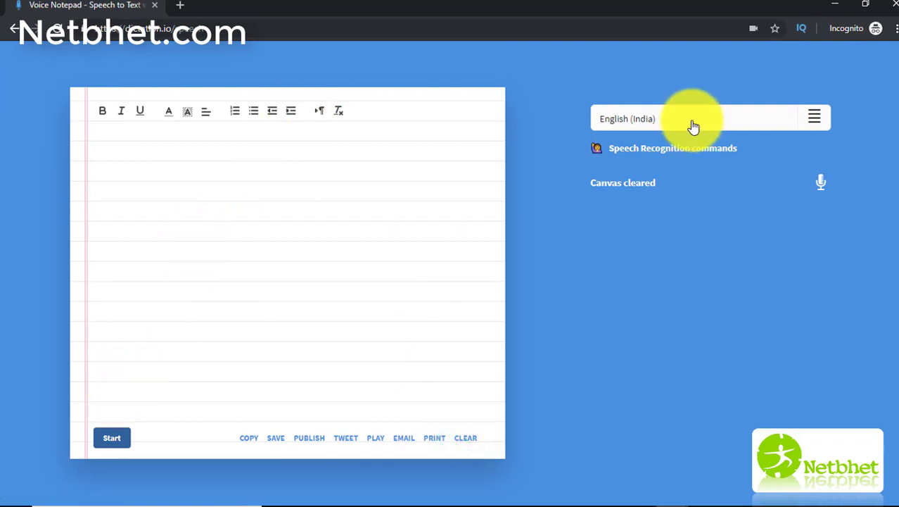
click(110, 439)
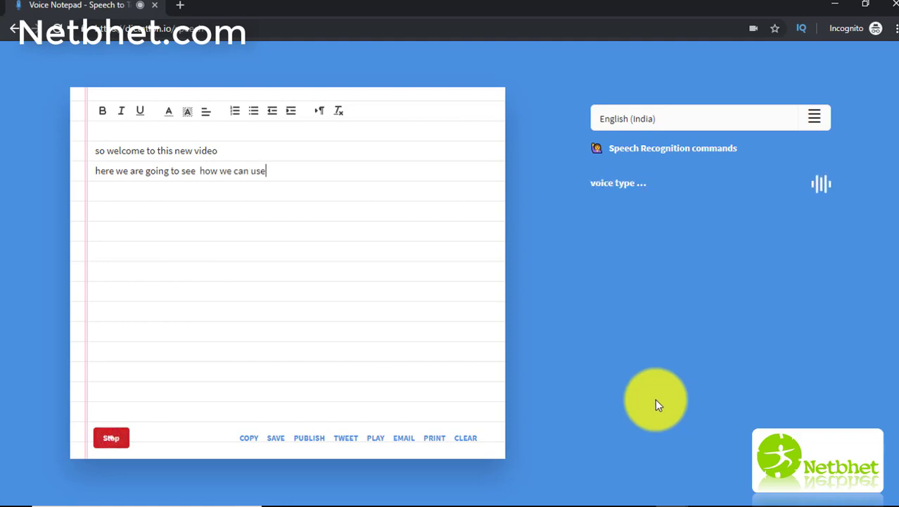
click(111, 438)
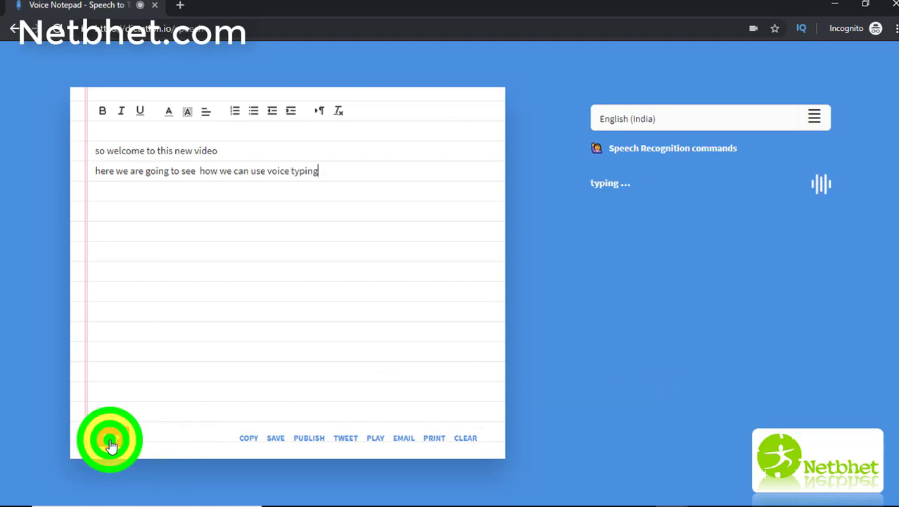